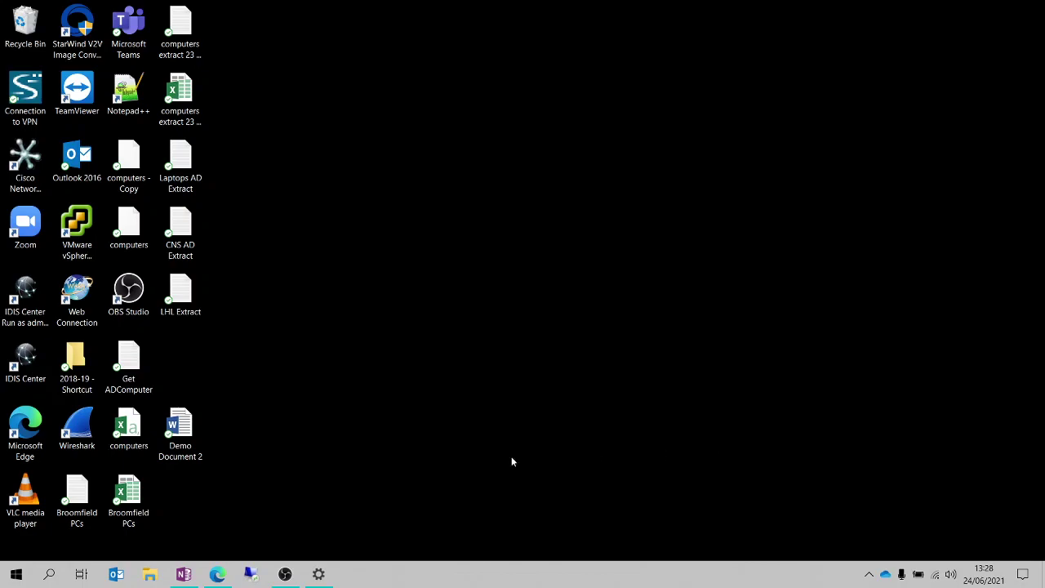
# Step: Open the OneDrive - Farleigh Hospice folder in File Explorer and maximise the window
pyautogui.press('super+e')
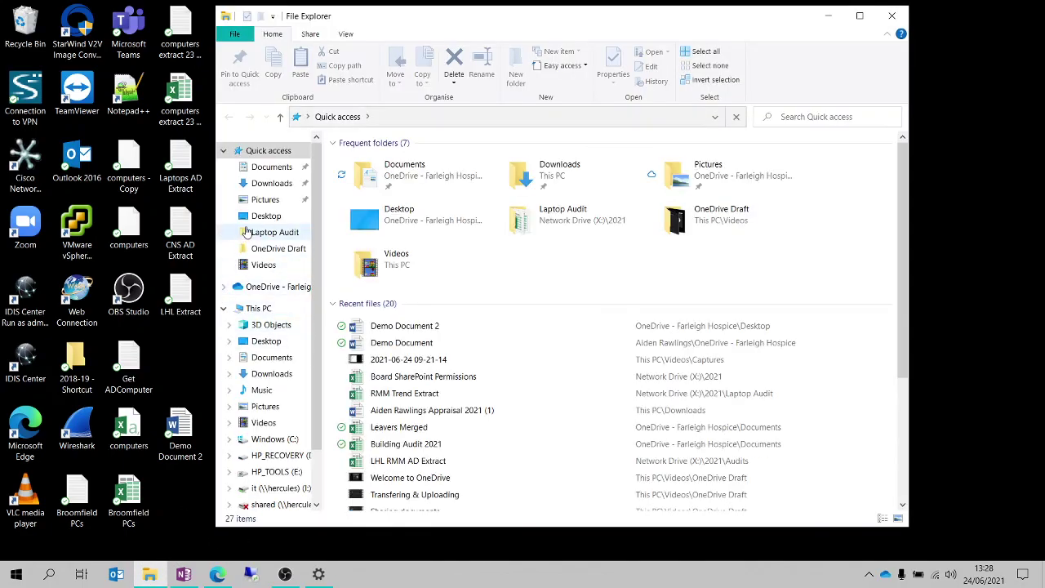
pyautogui.click(271, 294)
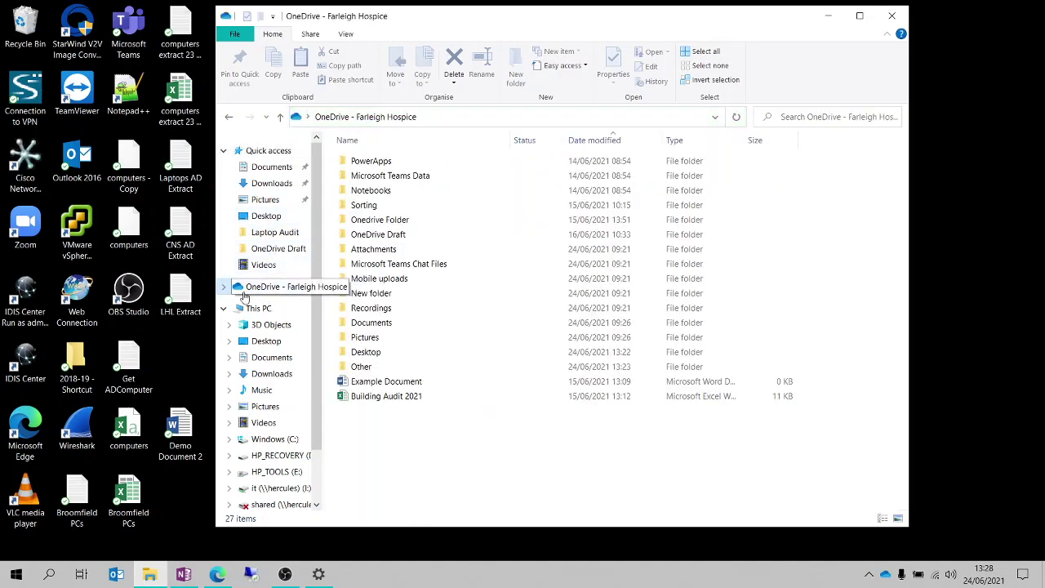
pyautogui.click(863, 18)
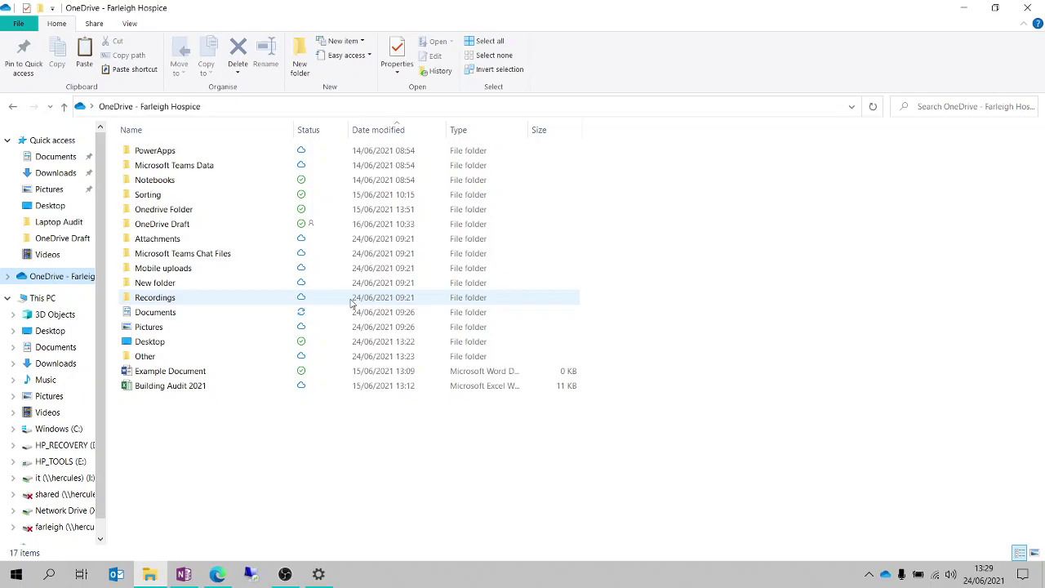
# Step: Open the OneDrive sharing dialog for "New folder" and move it clear of the folder names
pyautogui.moveTo(317, 301)
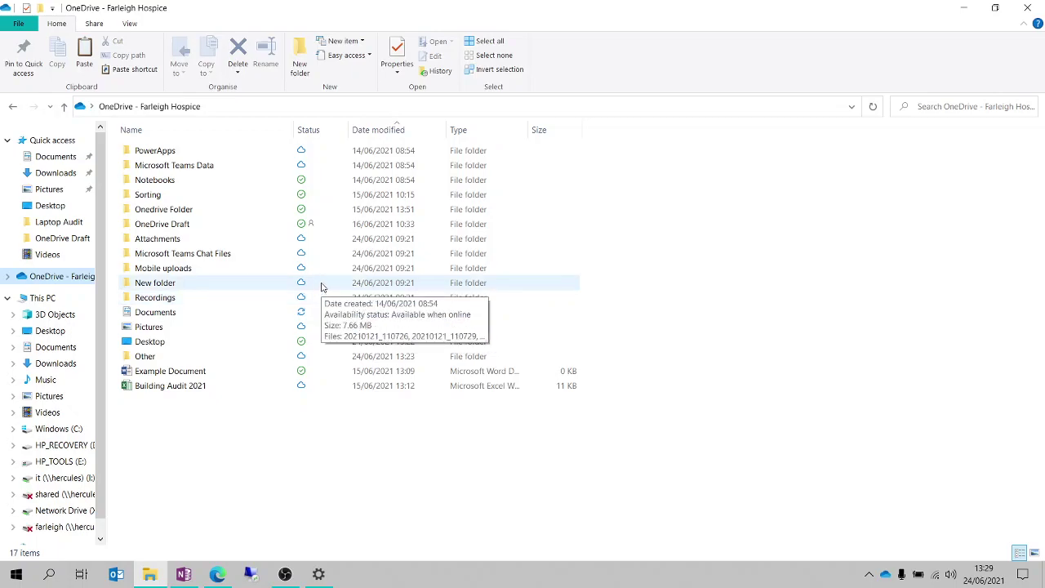
pyautogui.rightClick(170, 286)
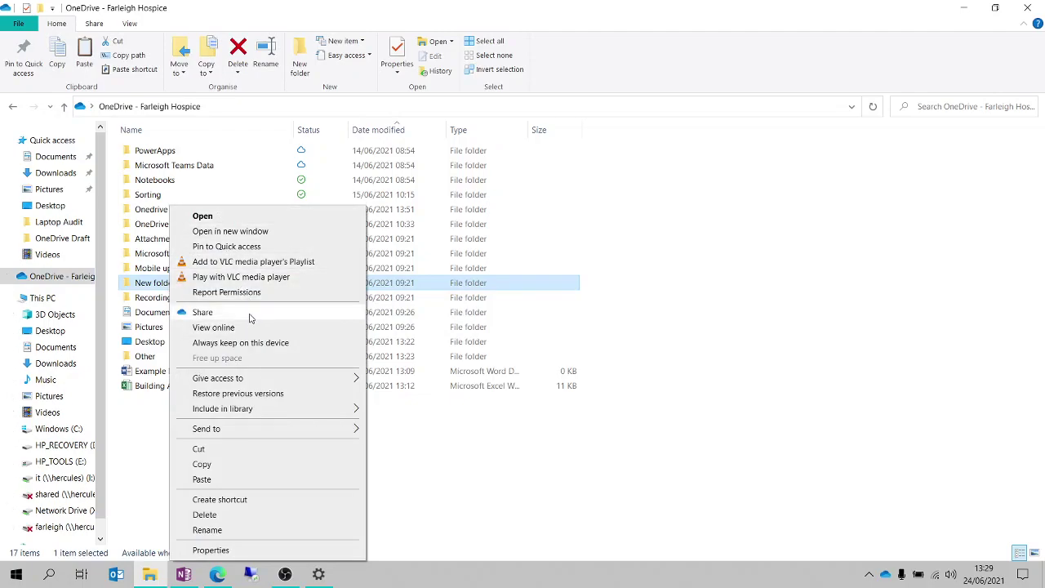
pyautogui.click(206, 315)
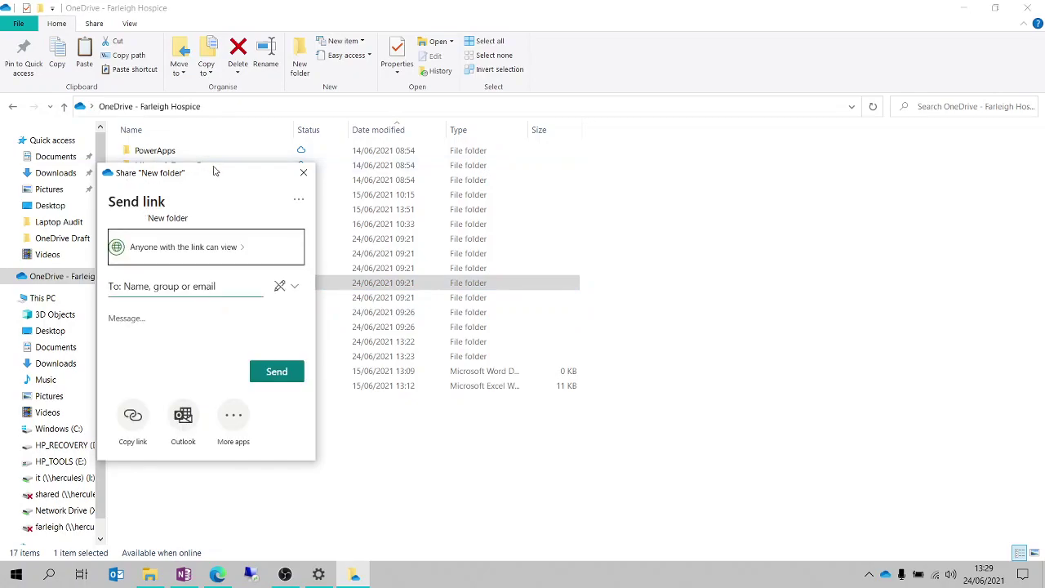
pyautogui.moveTo(219, 174); pyautogui.dragTo(302, 123)
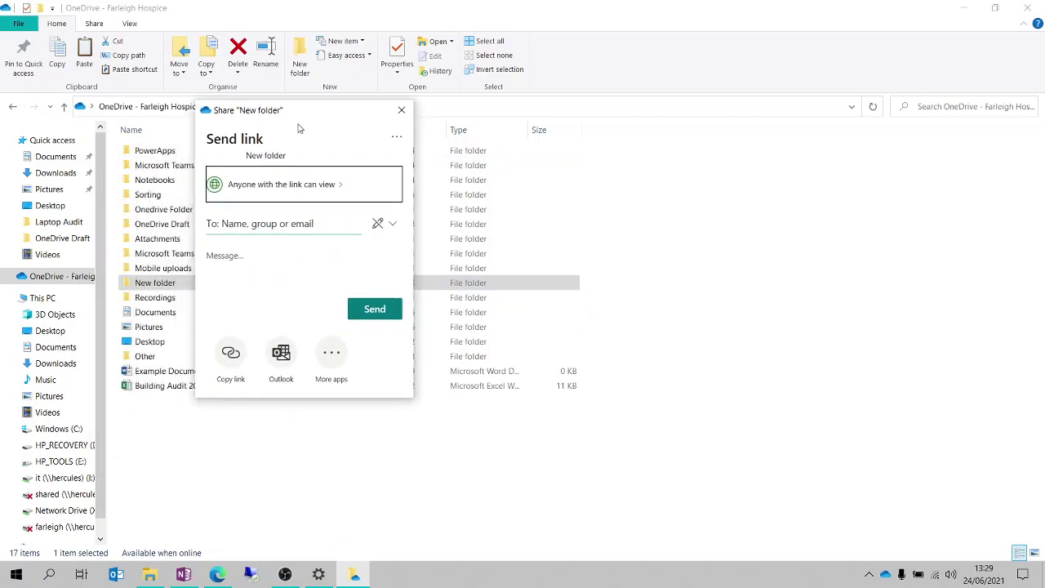
# Step: Review the link settings for "New folder" without changing them, and set the link permission to Can edit
pyautogui.click(304, 194)
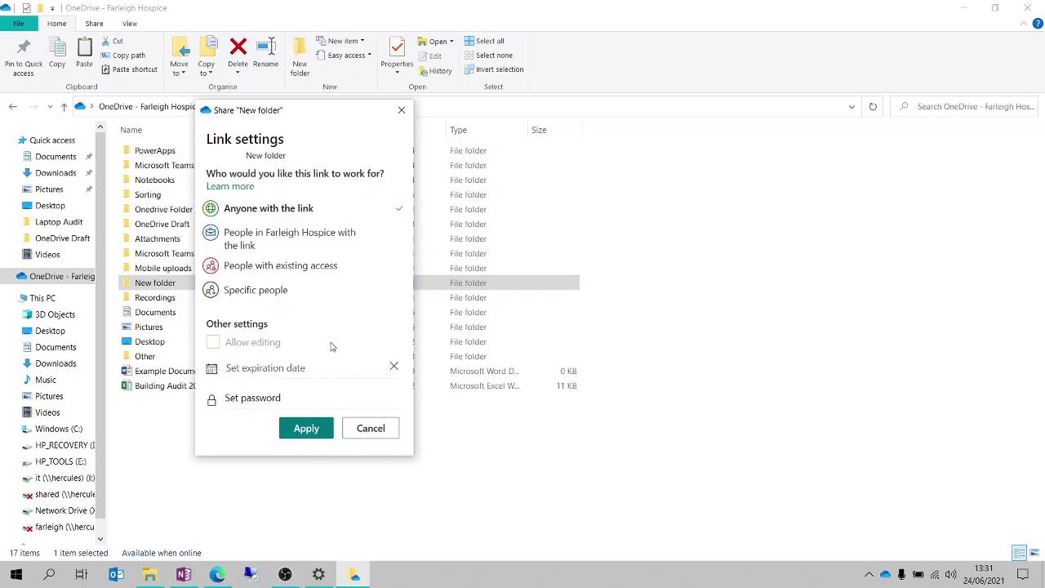
pyautogui.click(373, 434)
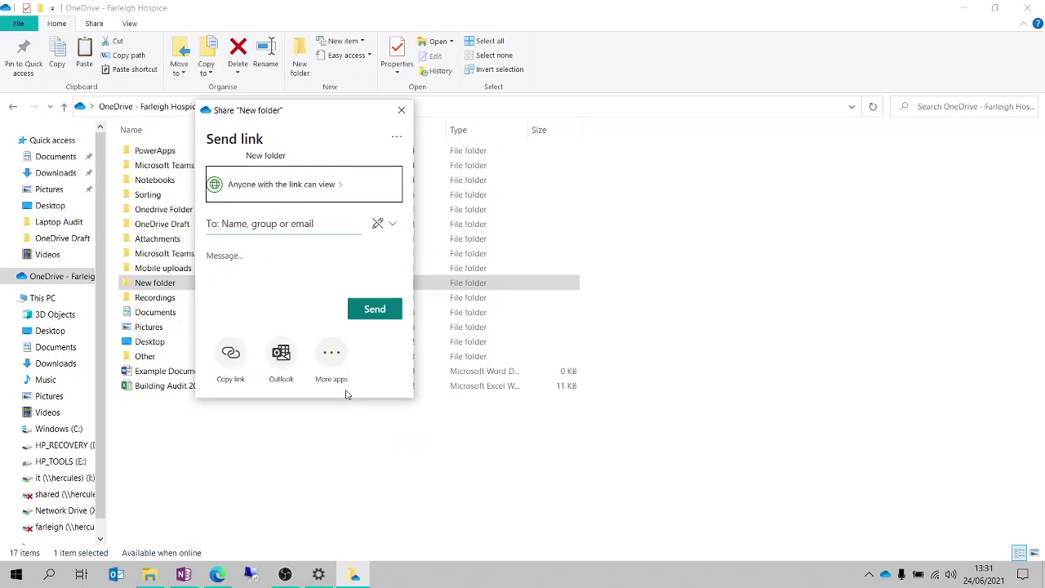
pyautogui.click(388, 230)
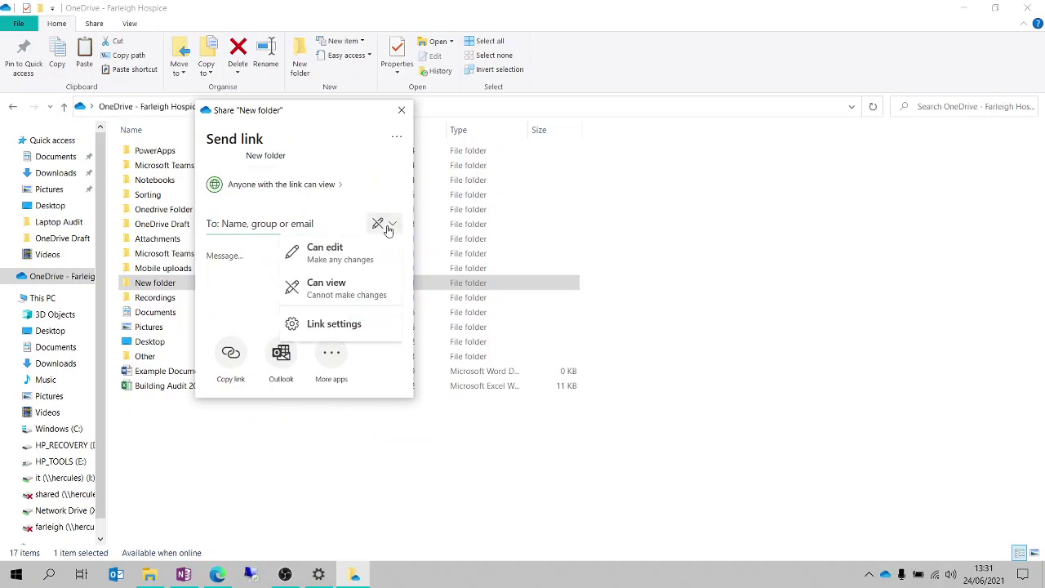
pyautogui.click(351, 259)
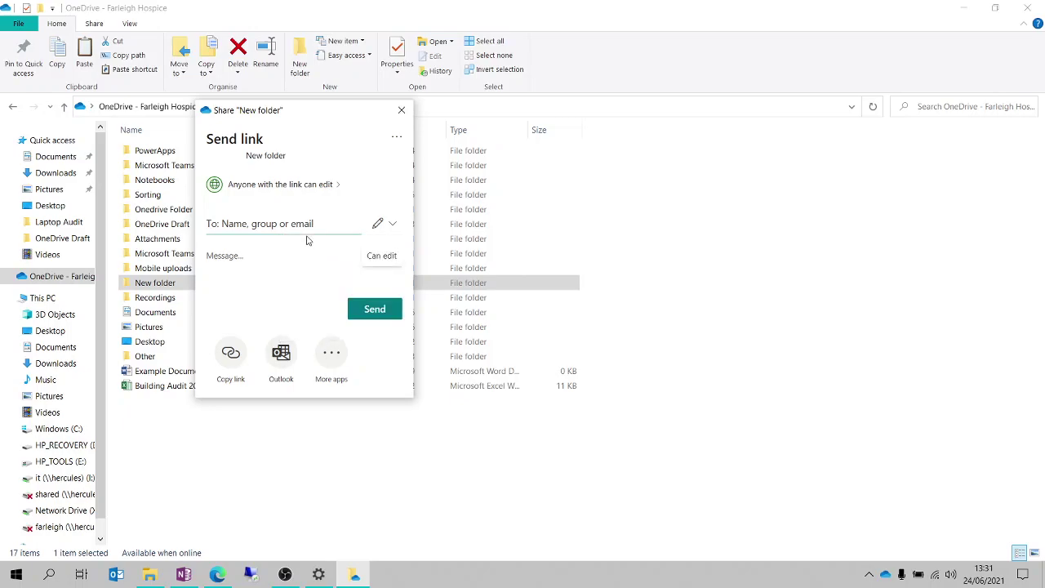
# Step: Add the recipient's account to the sharing link and enter the message "Link Access"
pyautogui.click(266, 223)
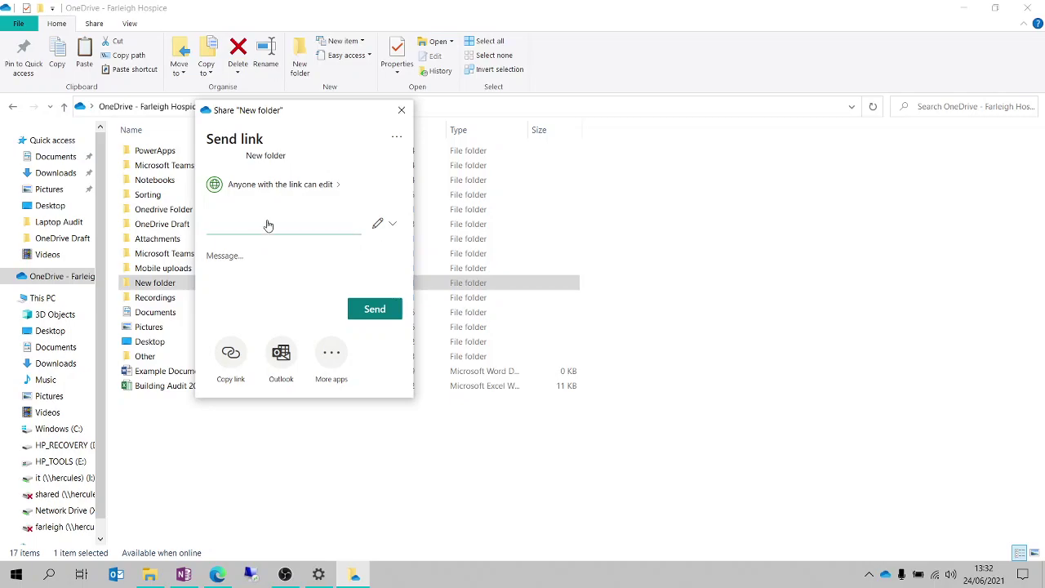
pyautogui.write('aiden')
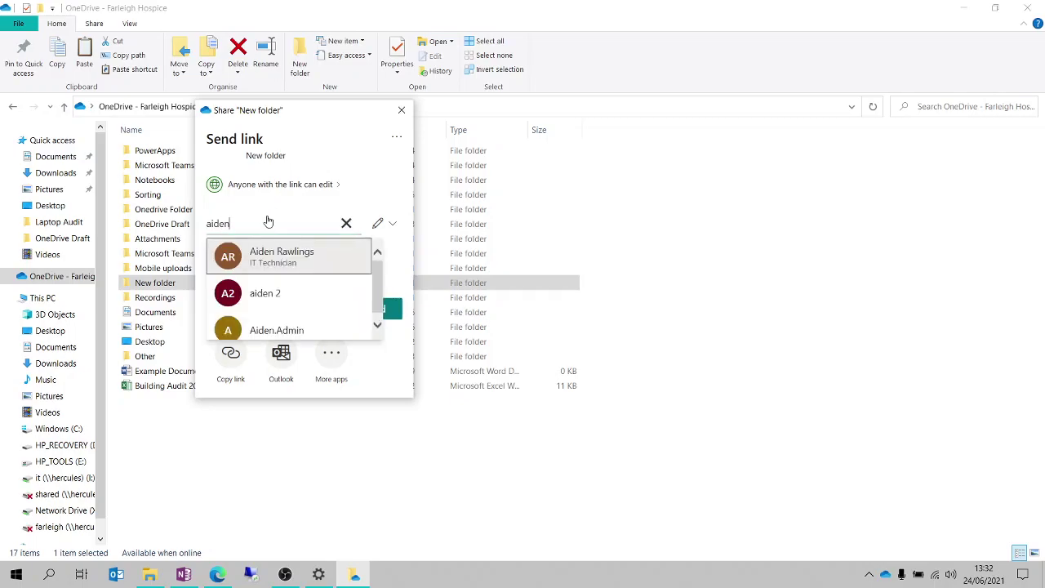
pyautogui.scroll(-1, 282, 305)
pyautogui.scroll(1, 283, 306)
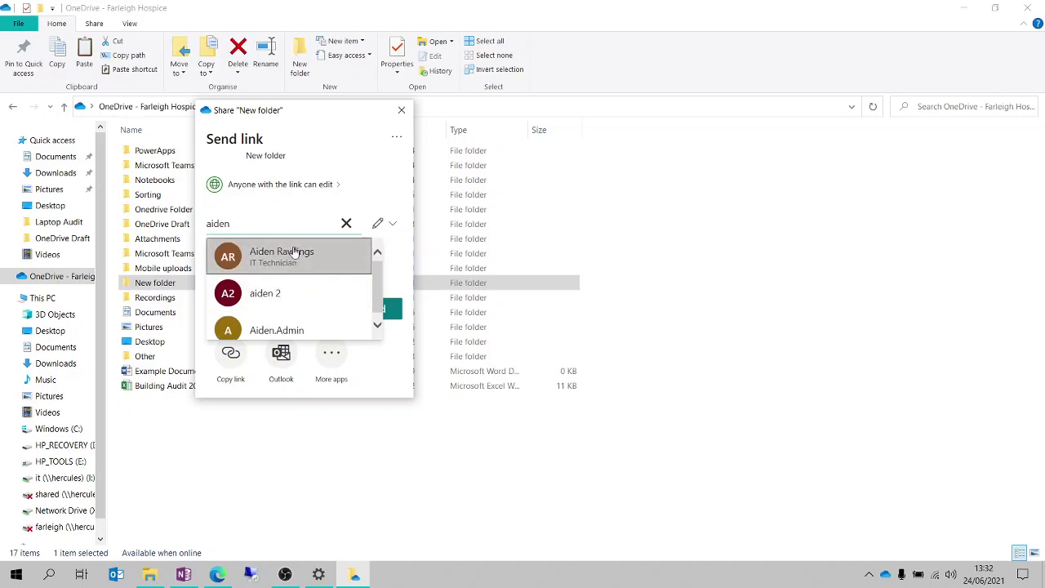
pyautogui.click(274, 296)
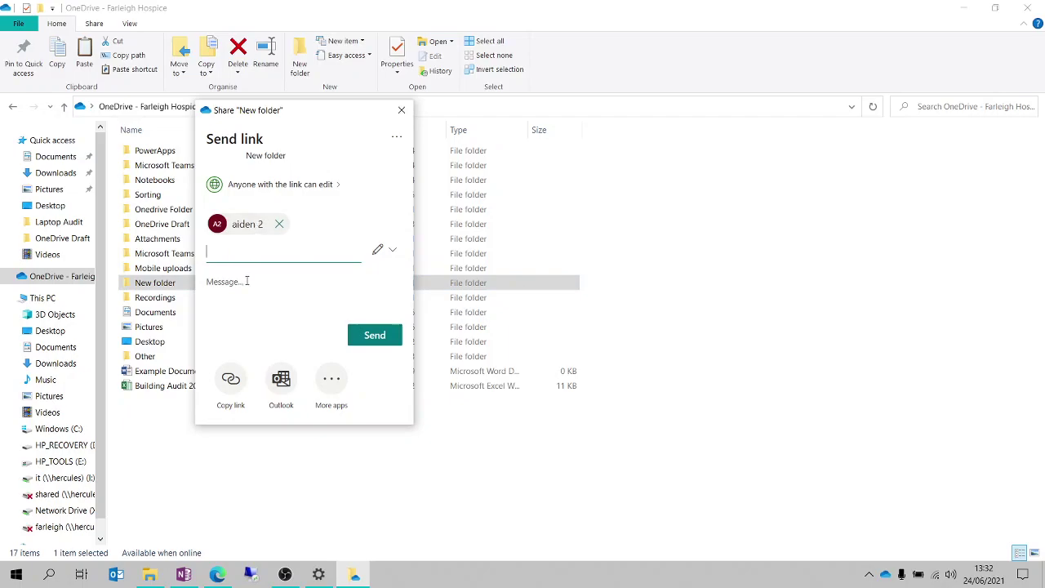
pyautogui.click(246, 280)
# Step: Restrict the link to Specific people with Can edit permission, and send it to the recipient
pyautogui.click(330, 185)
pyautogui.click(260, 294)
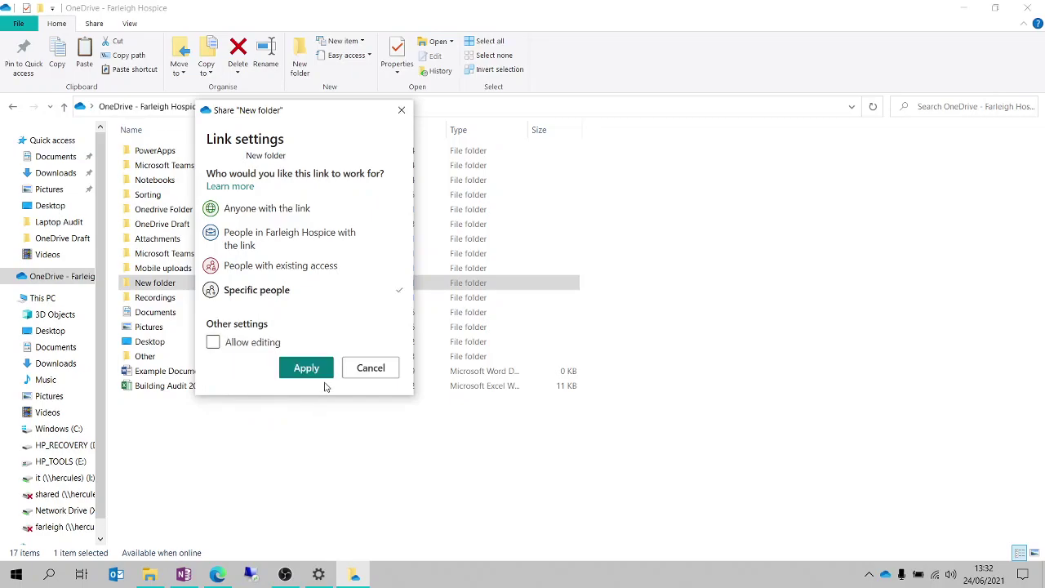
pyautogui.click(312, 367)
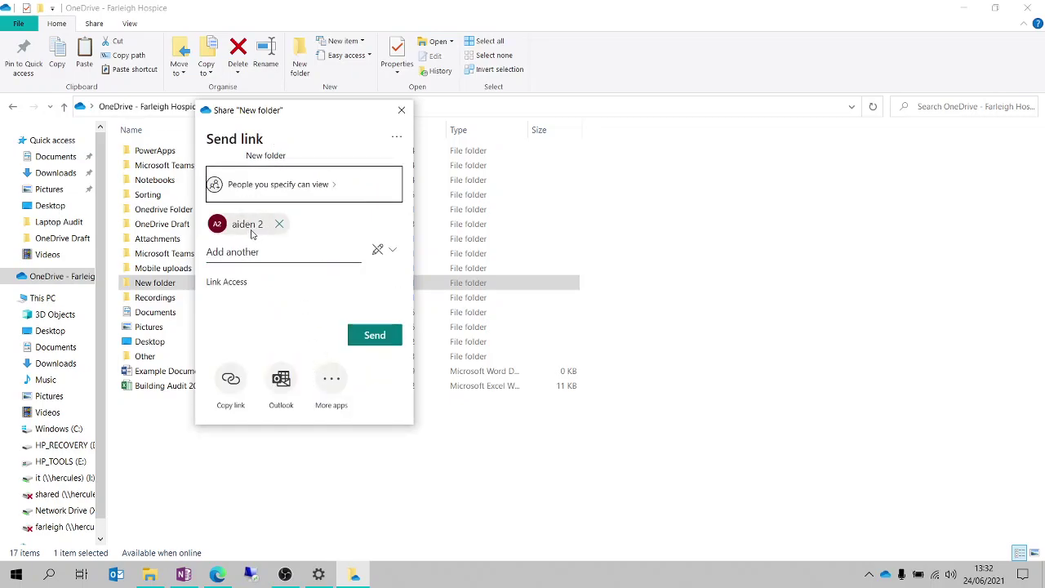
pyautogui.click(386, 251)
pyautogui.click(381, 278)
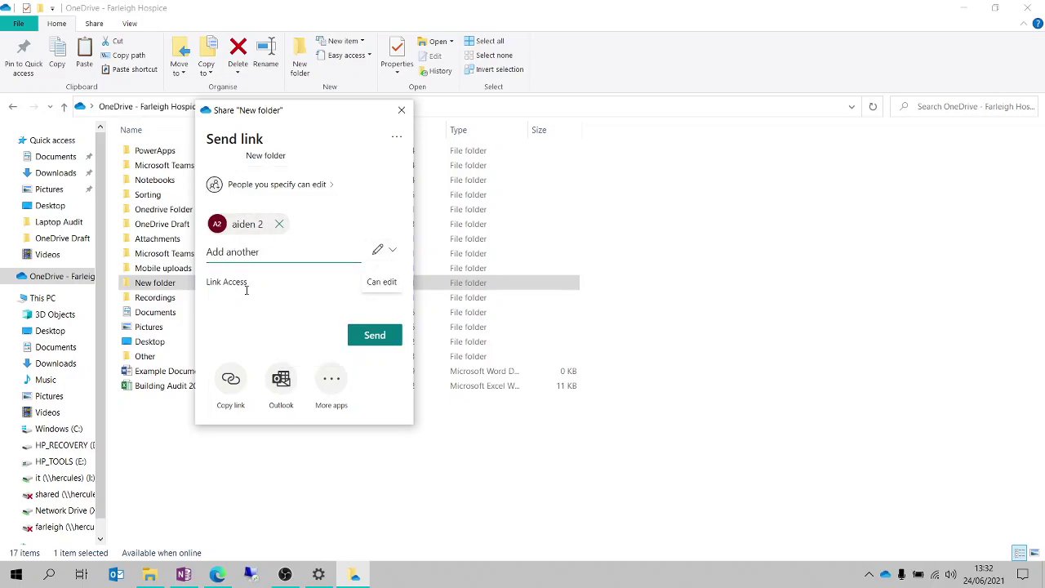
pyautogui.click(377, 338)
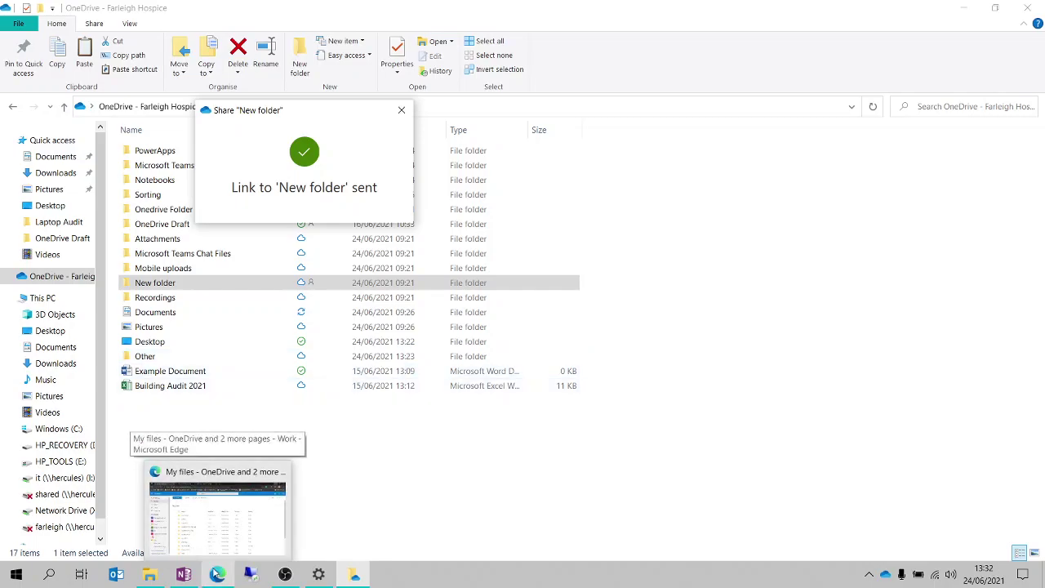
# Step: Switch to the recipient's Outlook inbox in Edge and view the shared folder through the sharing email's link
pyautogui.click(215, 574)
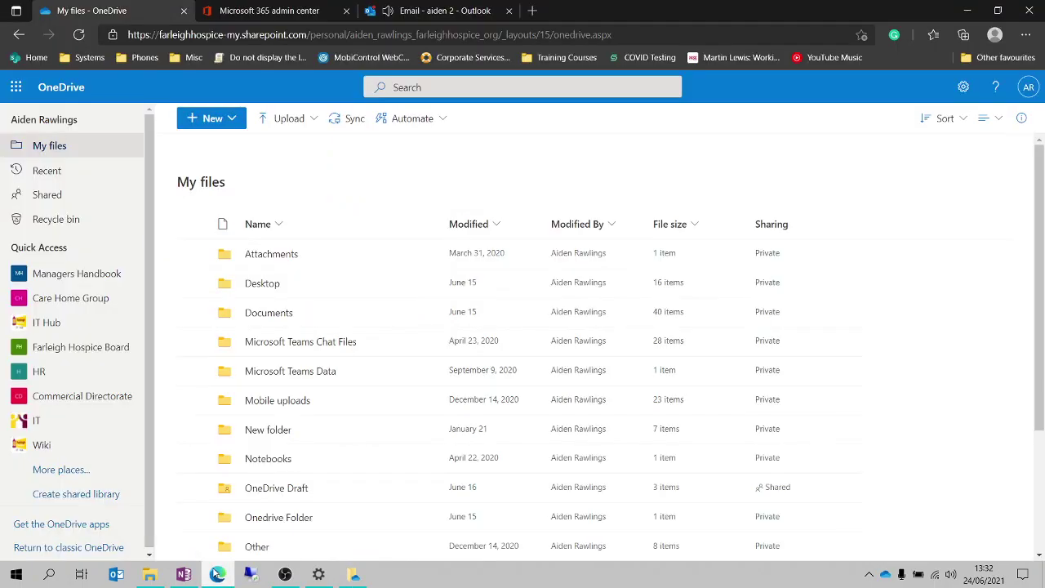
pyautogui.click(449, 5)
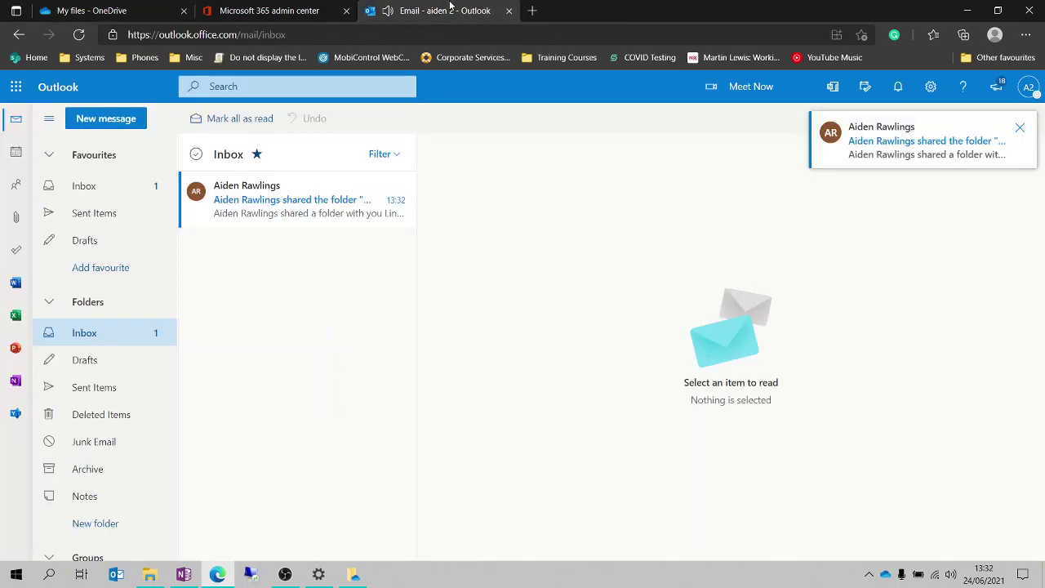
pyautogui.click(266, 211)
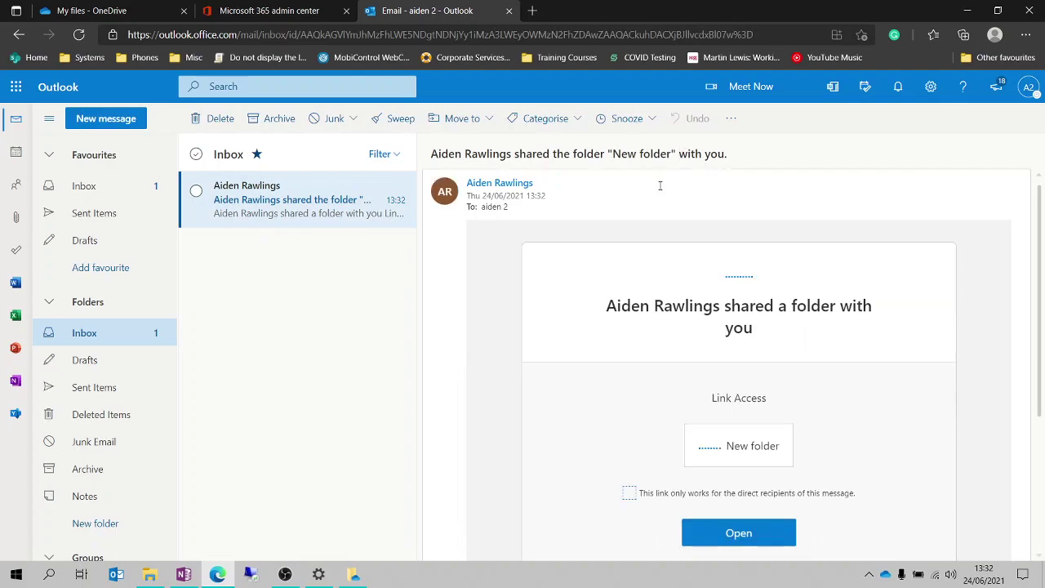
pyautogui.scroll(-1, 724, 457)
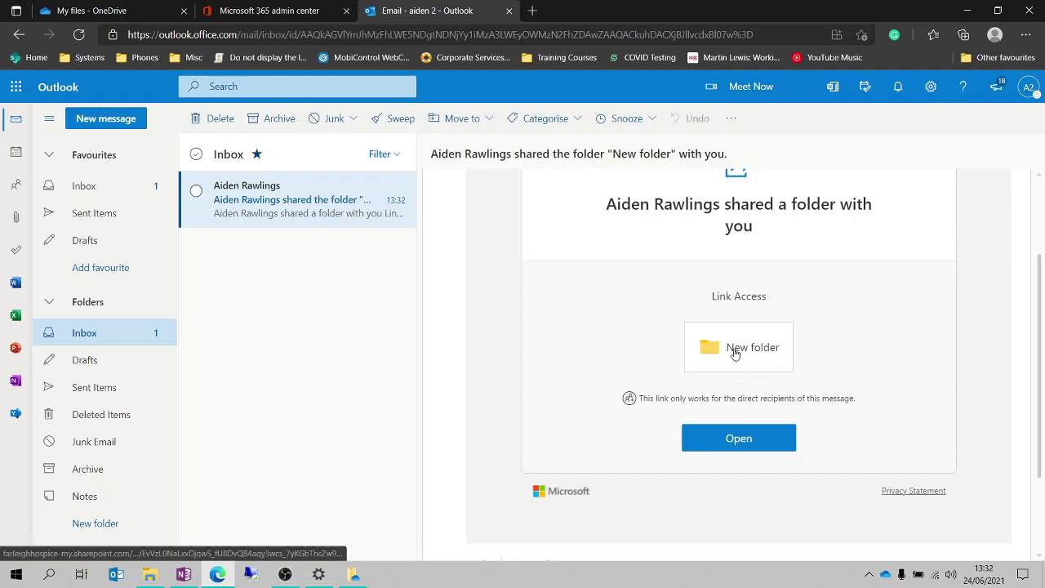
pyautogui.click(739, 449)
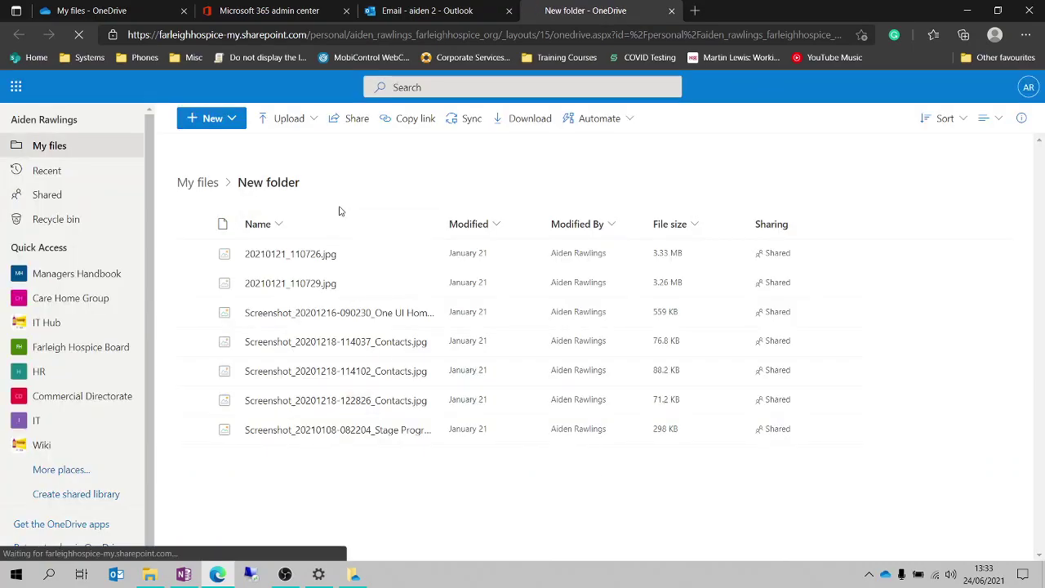
pyautogui.middleClick(609, 12)
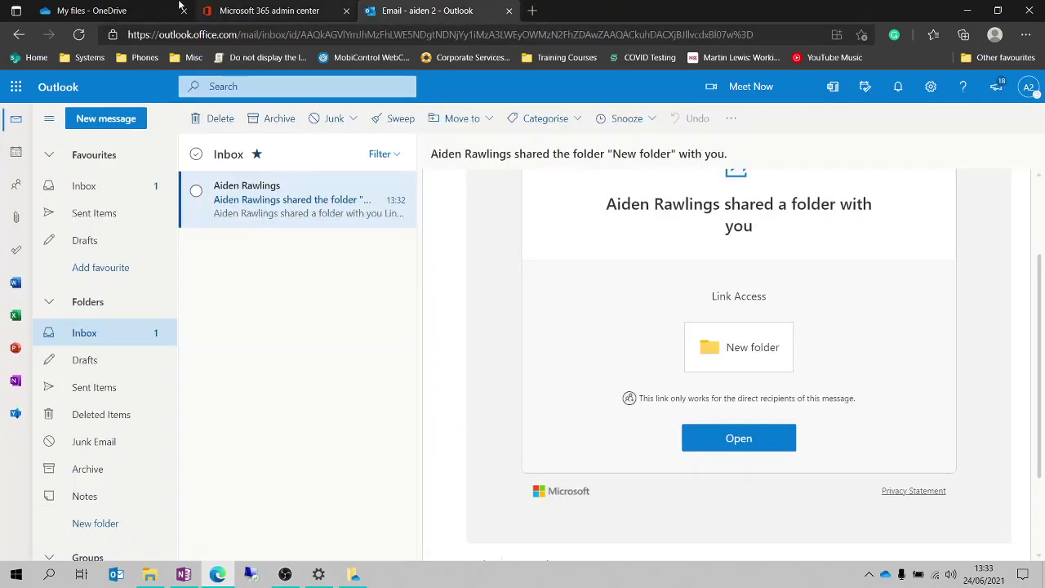
# Step: Review the sharing and link settings of "New folder" in OneDrive on the web, leaving them unchanged
pyautogui.click(149, 6)
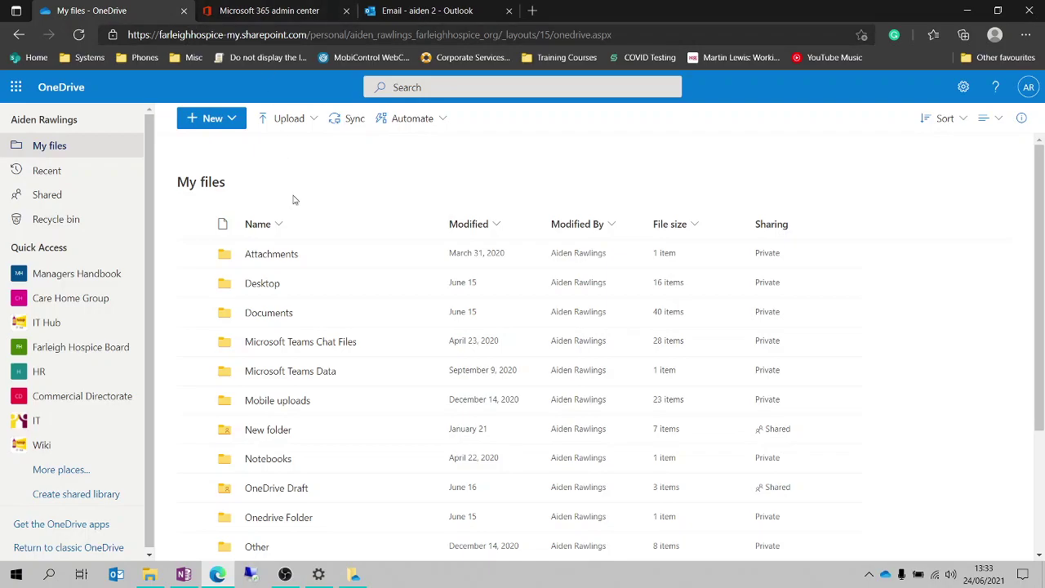
pyautogui.scroll(-2, 346, 326)
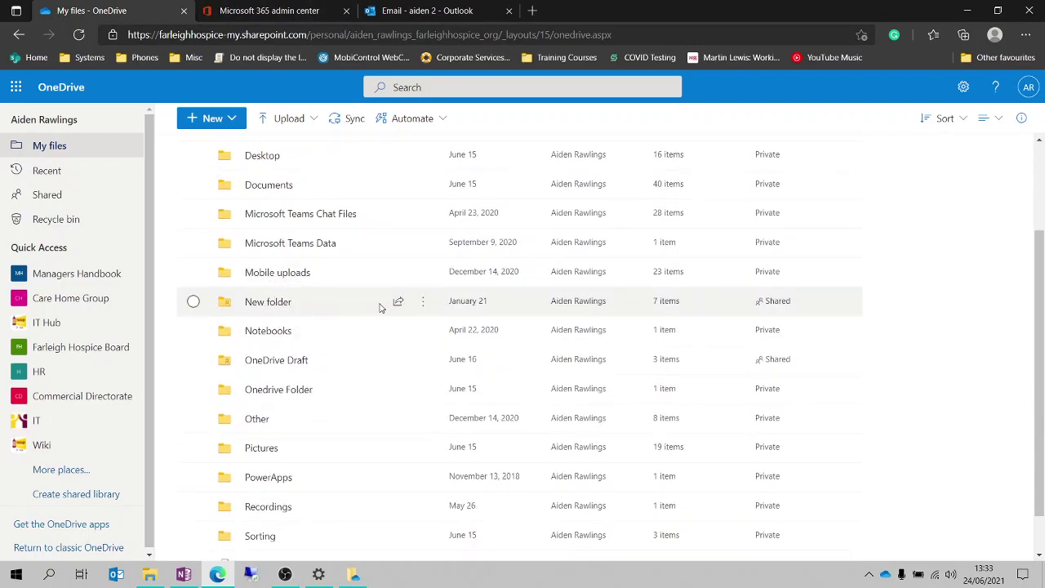
pyautogui.click(422, 303)
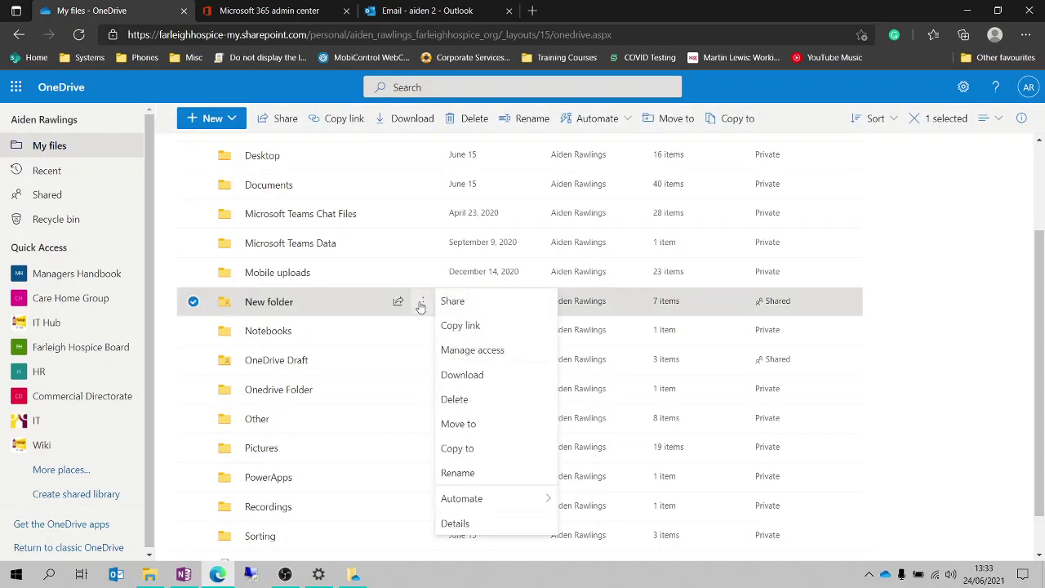
pyautogui.click(478, 307)
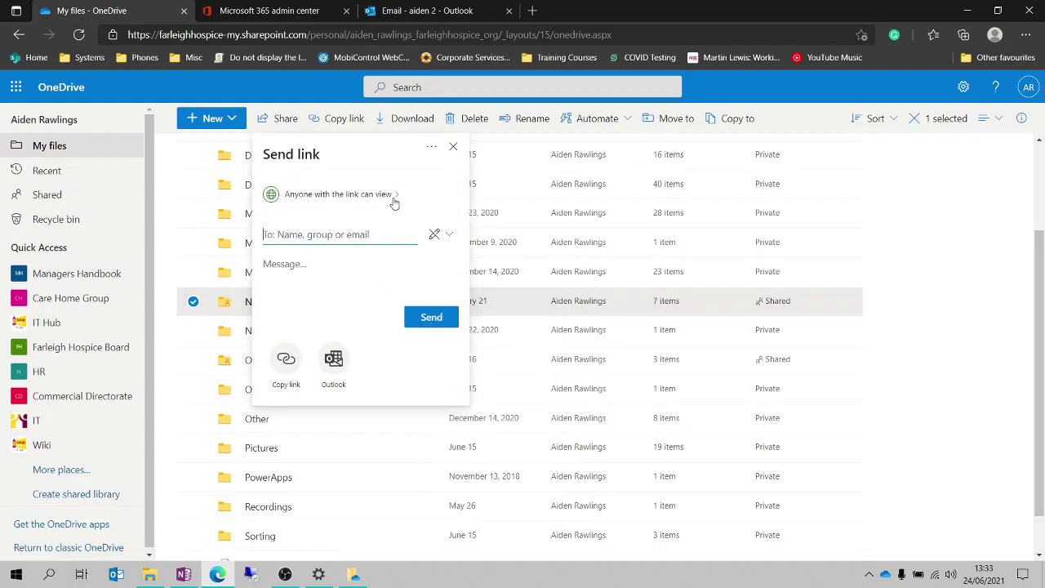
pyautogui.click(394, 197)
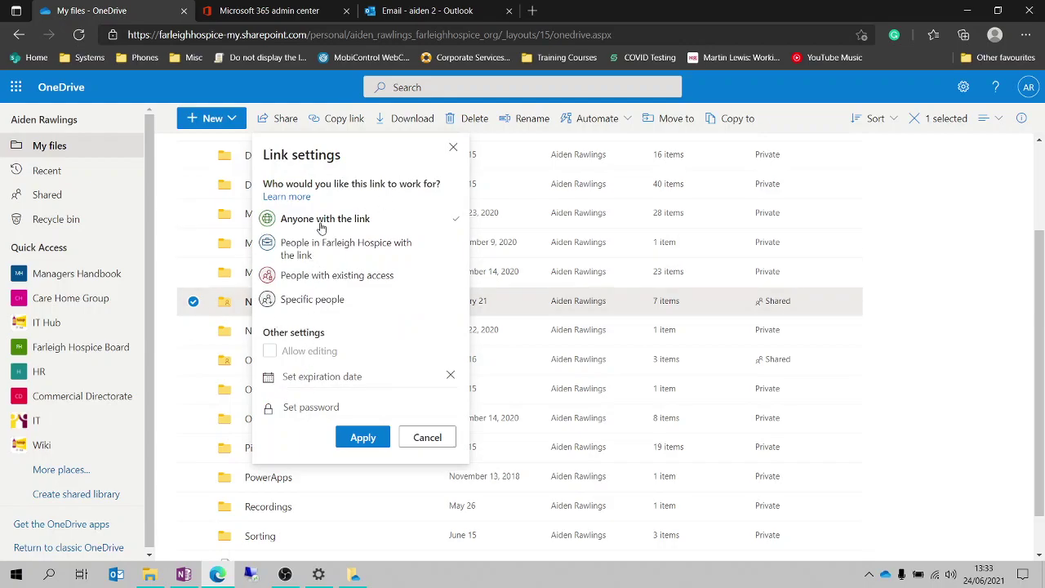
pyautogui.click(426, 438)
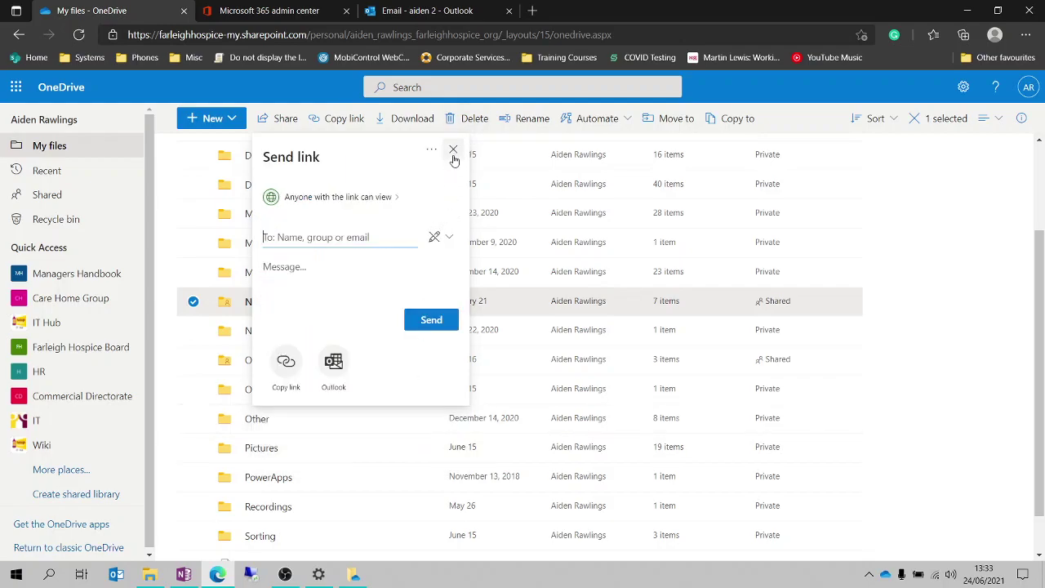
pyautogui.click(454, 151)
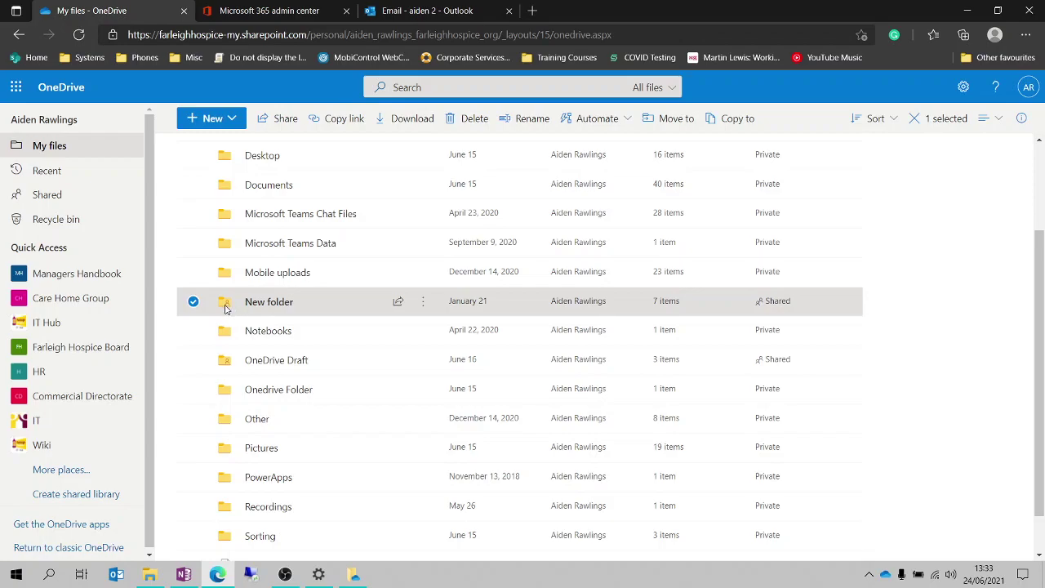
# Step: Switch back to the OneDrive - Farleigh Hospice folder in File Explorer
pyautogui.click(150, 575)
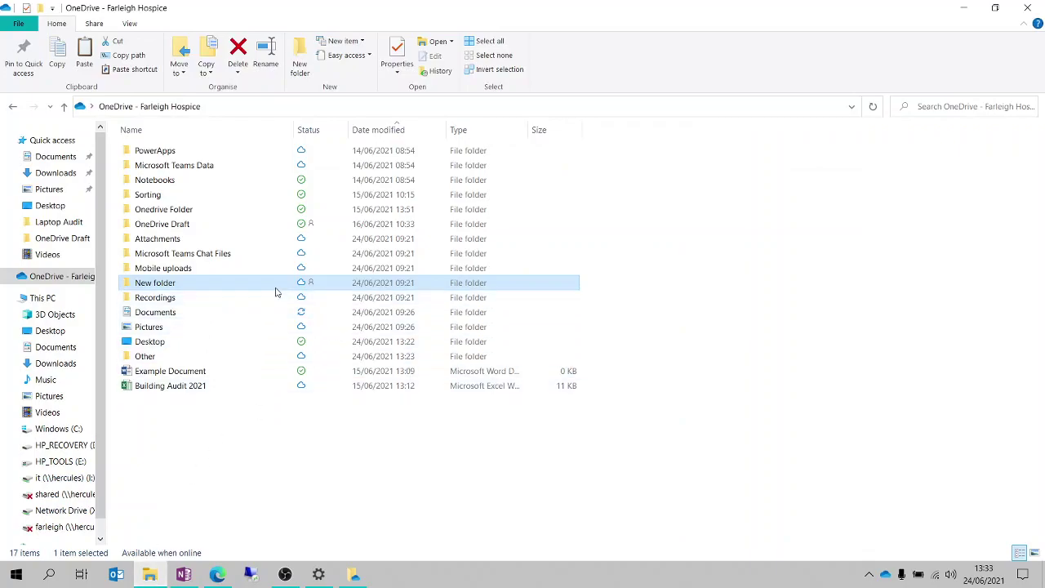